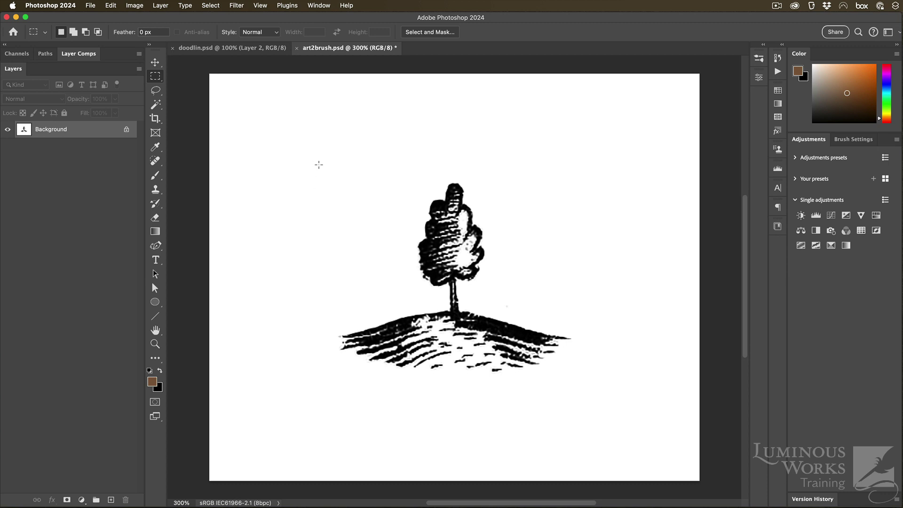
# - Define the area around the black tree drawing as a brush preset named "nice little tree" and clear the selection
pyautogui.moveTo(317, 158); pyautogui.dragTo(597, 398)
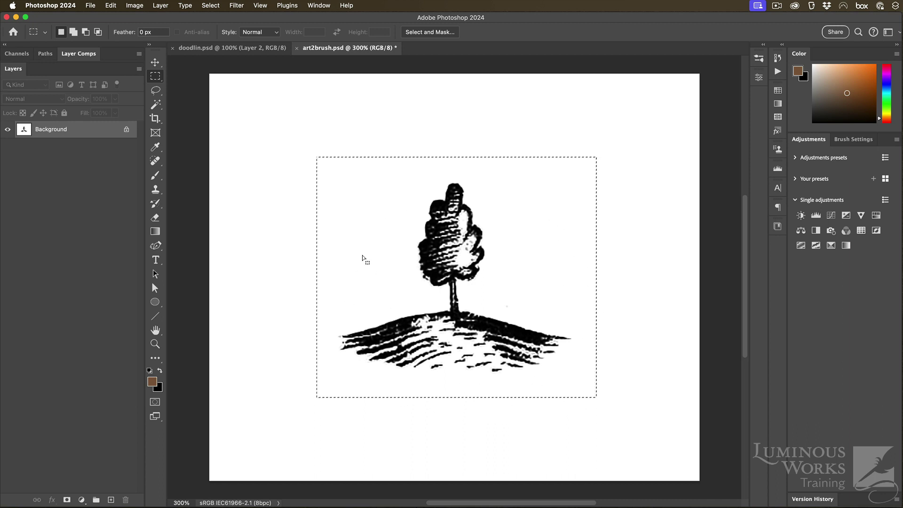
pyautogui.click(109, 7)
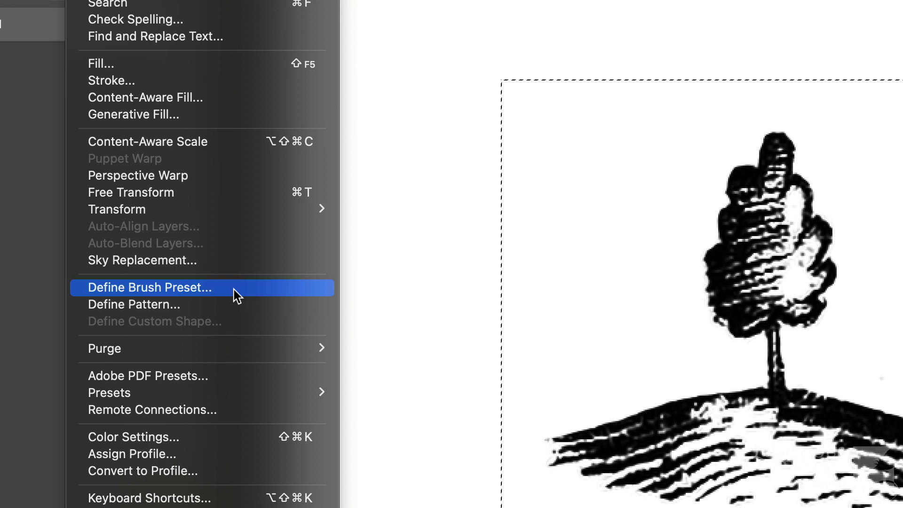
pyautogui.click(174, 287)
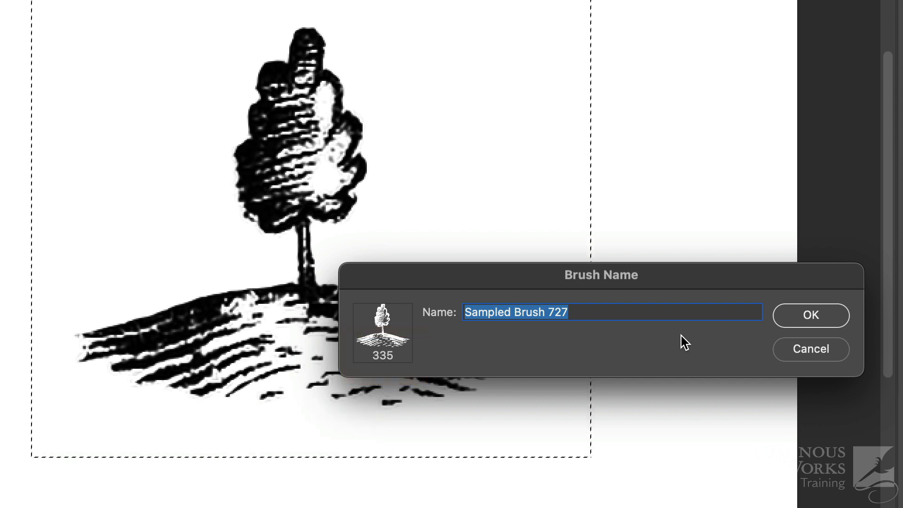
pyautogui.write('nice little ')
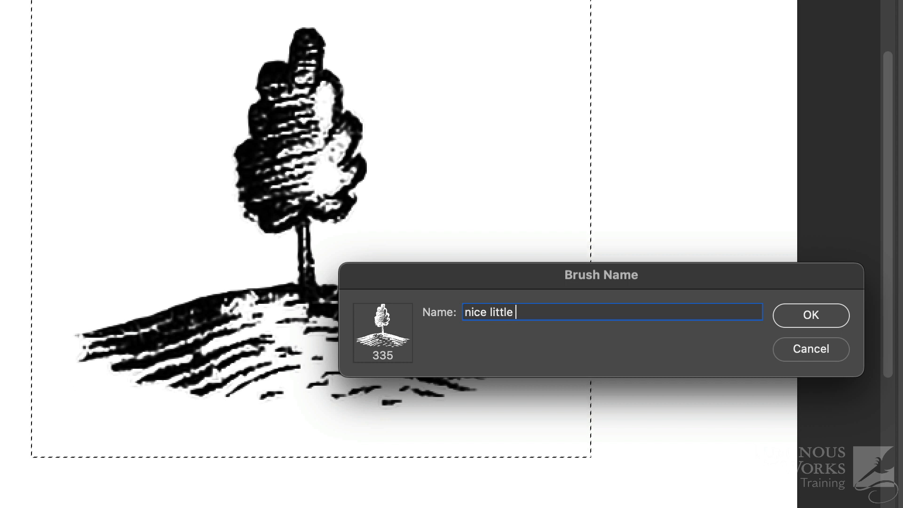
pyautogui.write('tree')
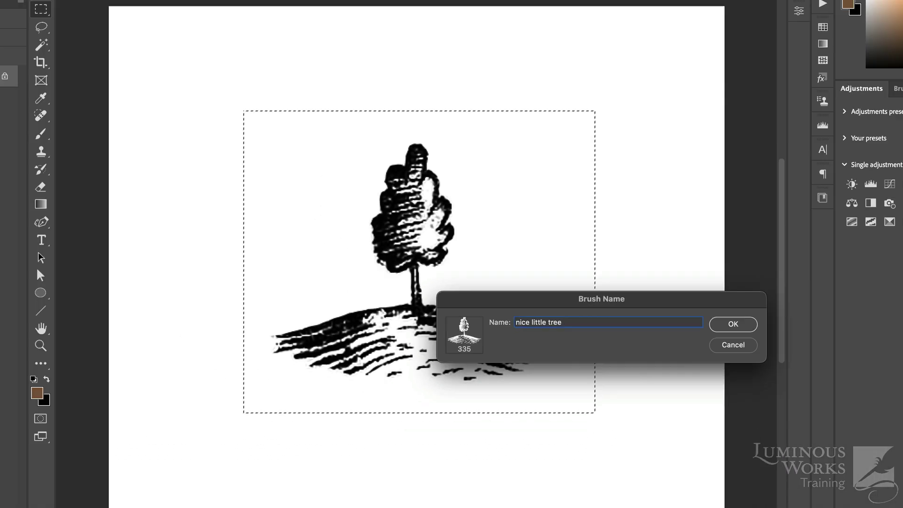
pyautogui.press('Return')
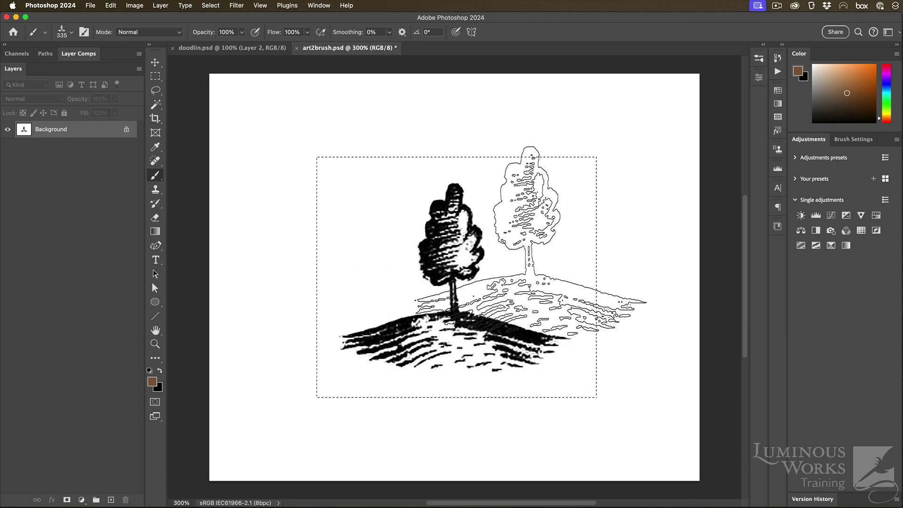
pyautogui.press('super+d')
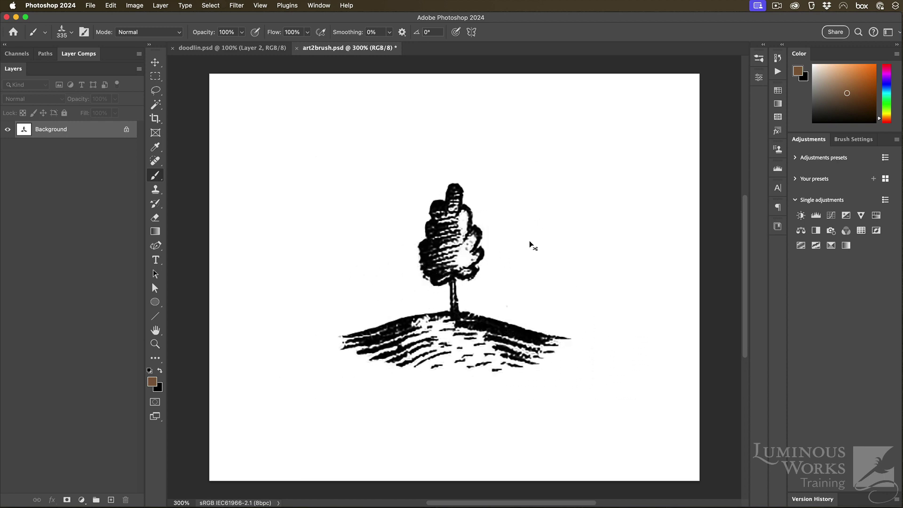
# - Stamp a dark purple tree on one side of the black tree and a muted light purple one on the other
pyautogui.click(888, 79)
pyautogui.click(861, 80)
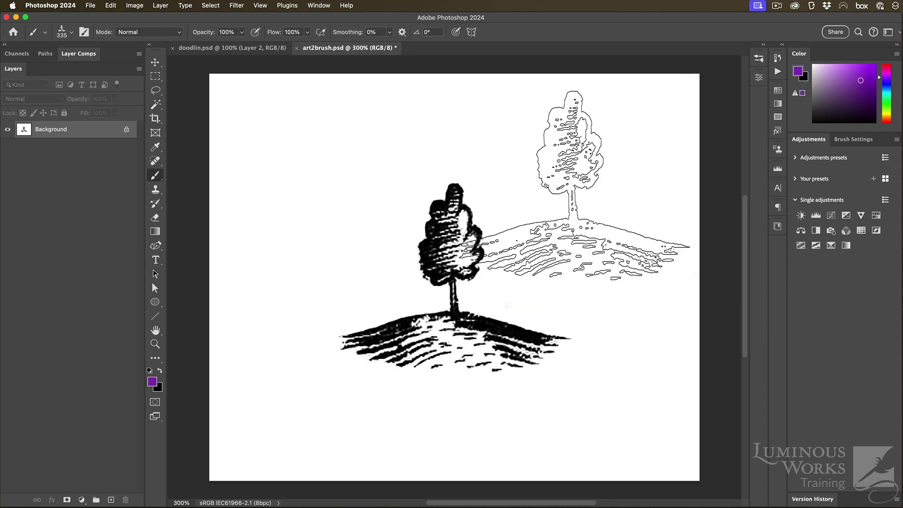
pyautogui.click(600, 232)
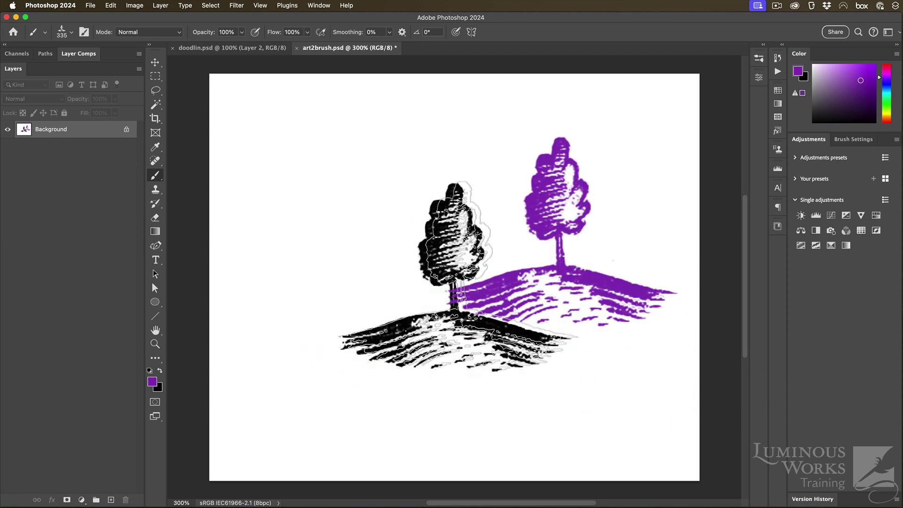
pyautogui.click(826, 84)
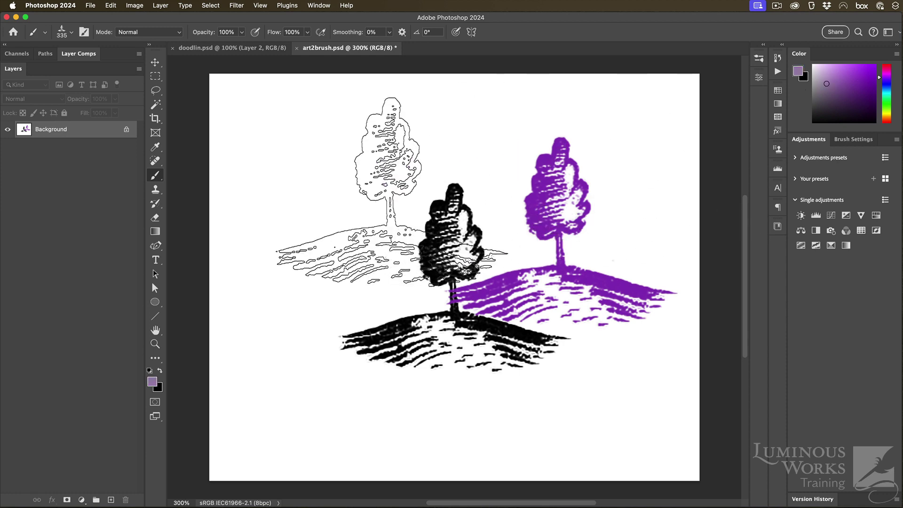
pyautogui.click(348, 210)
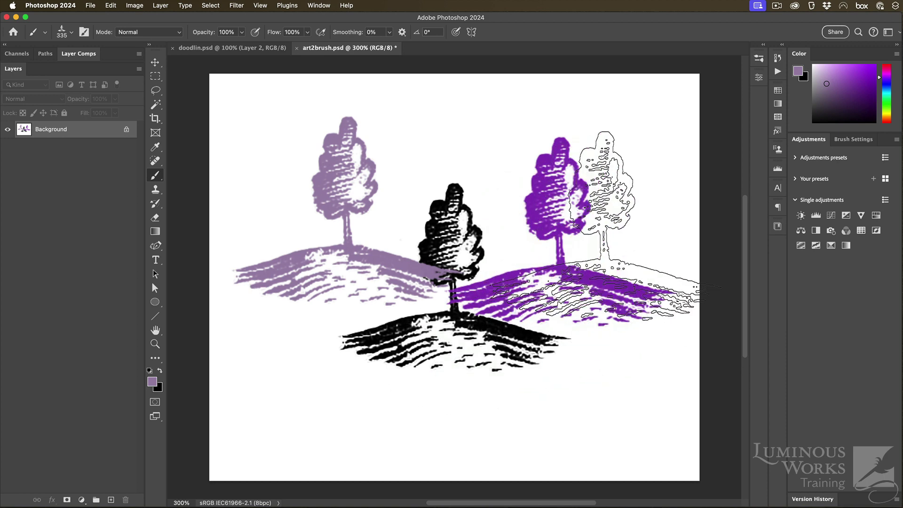
# - Collapse the OldeMapGraphics brush group and find the "nice little tree" preset at the end of the brush list
pyautogui.click(760, 58)
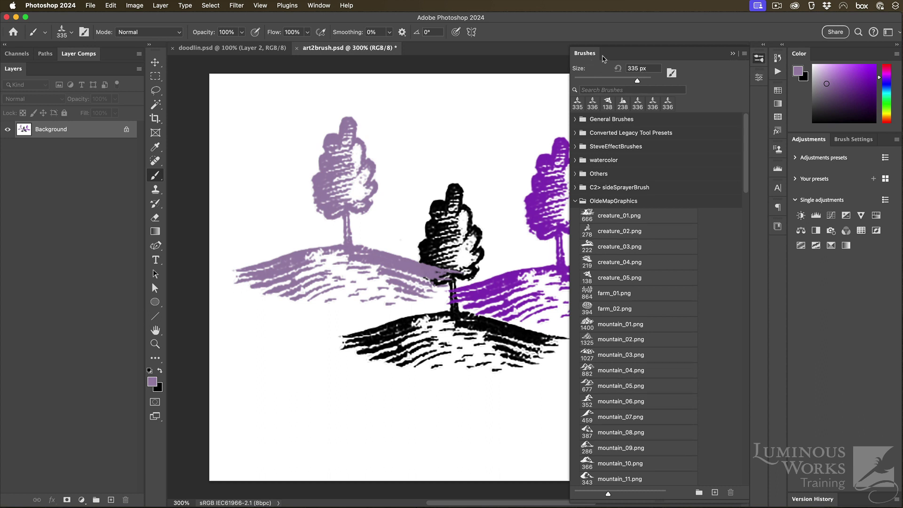
pyautogui.click(574, 202)
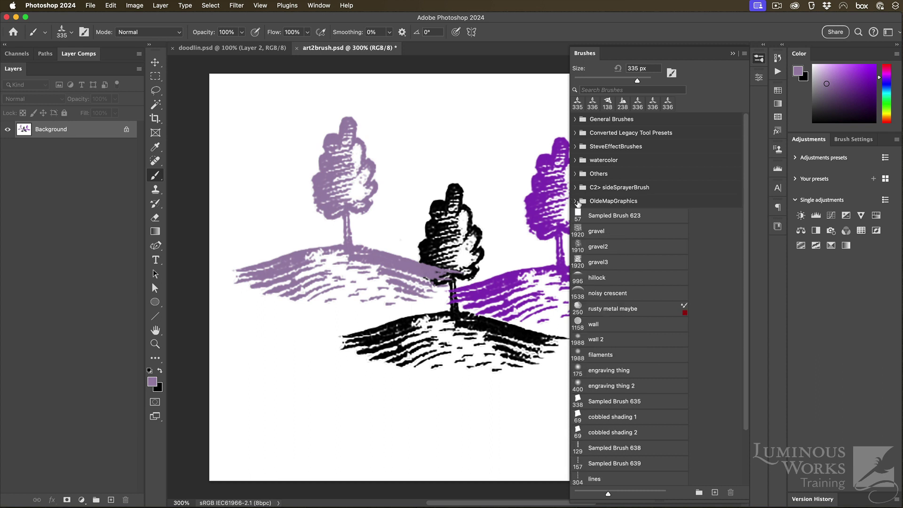
pyautogui.scroll(-5, 654, 330)
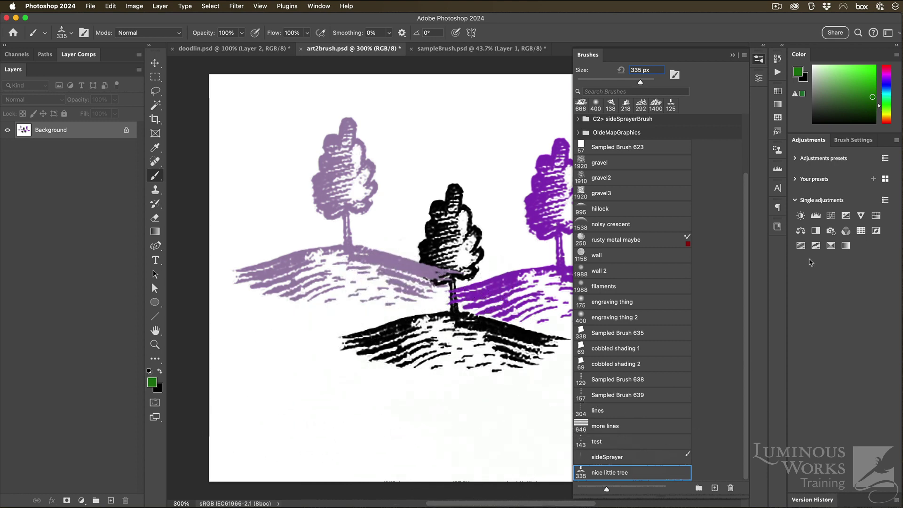
# - Show the brush settings, hide the brush list and set the tree brush's tip spacing to 94%
pyautogui.click(852, 140)
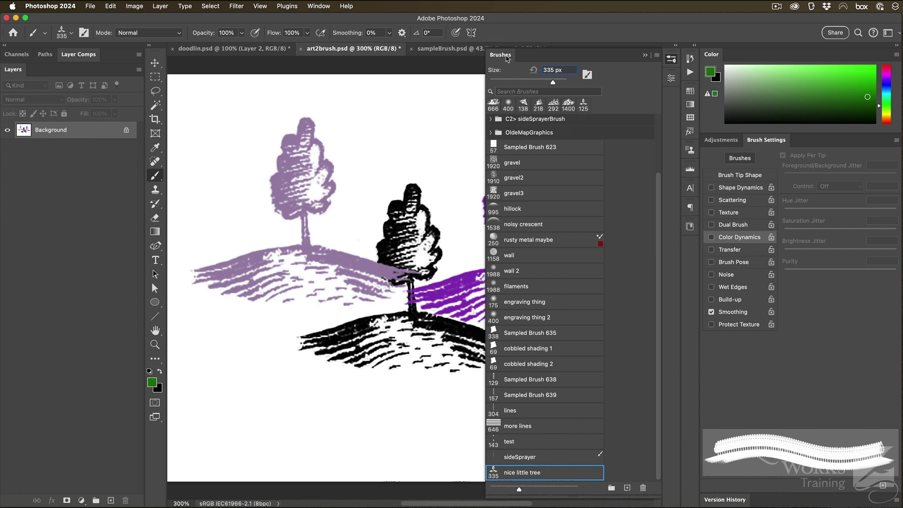
pyautogui.click(672, 59)
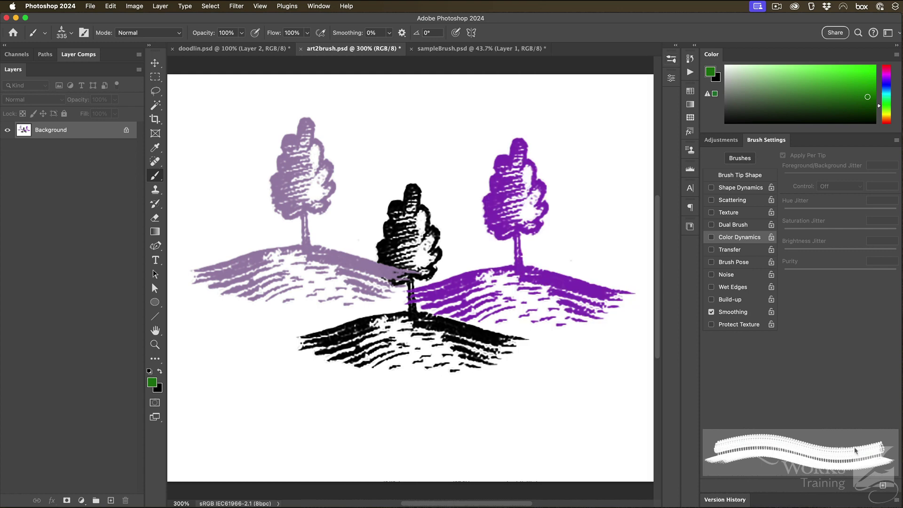
pyautogui.click(741, 177)
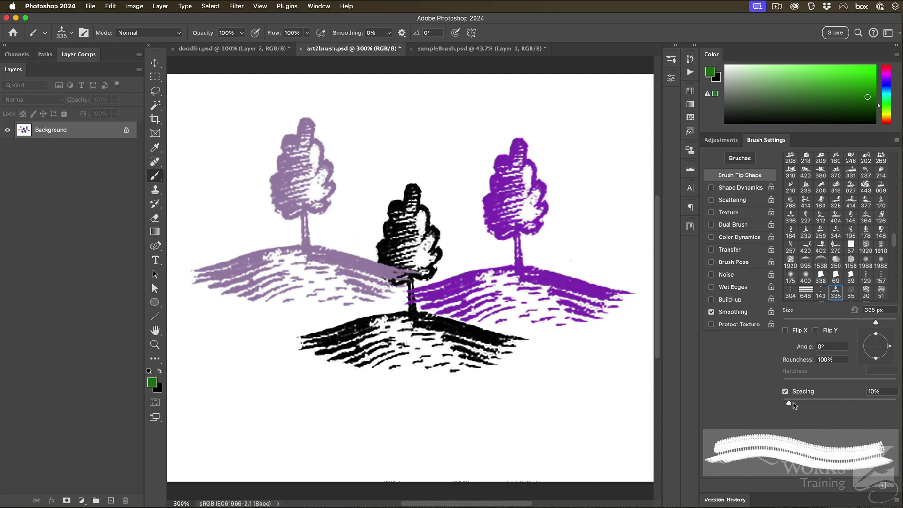
pyautogui.moveTo(790, 404); pyautogui.dragTo(837, 403)
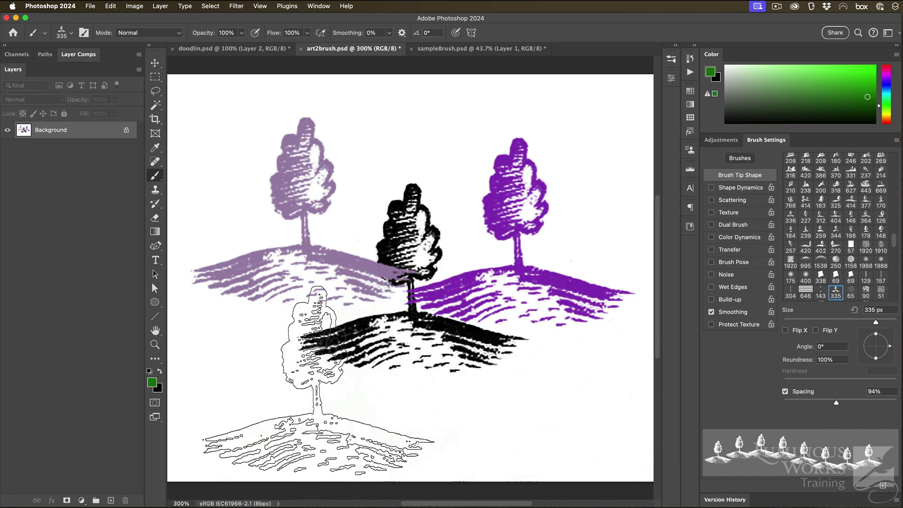
# - Reduce the tree brush to 100 px and paint a horizontal row of green trees below the black tree
pyautogui.press('[')
pyautogui.press('[')
pyautogui.press('[')
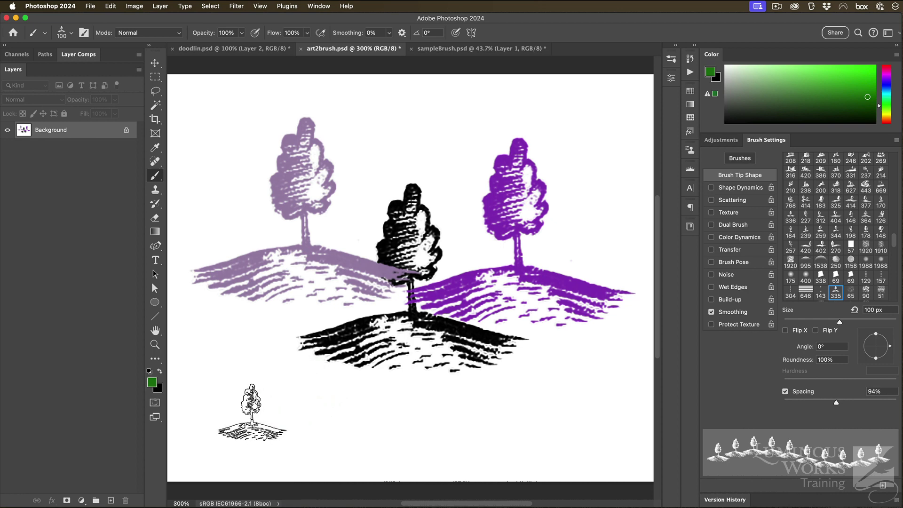
pyautogui.moveTo(251, 411); pyautogui.dragTo(583, 409)
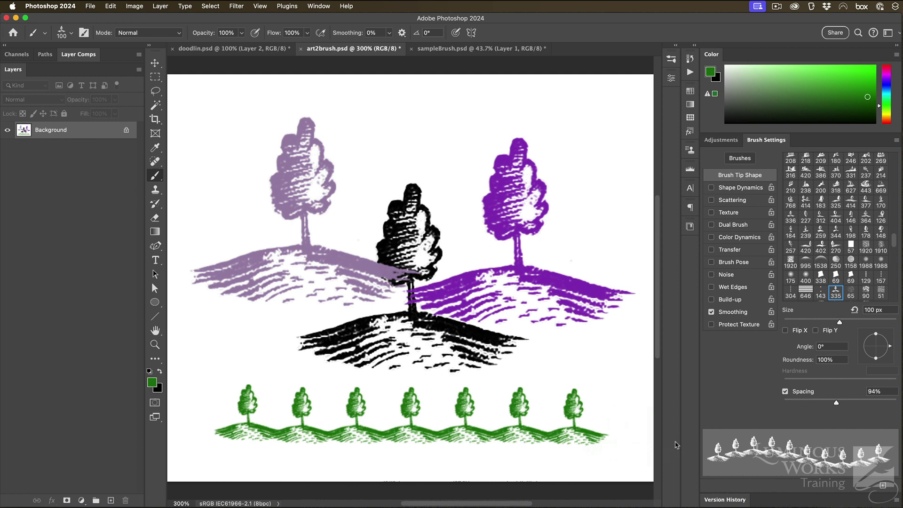
# - Enable Shape Dynamics with 65% size jitter and 1% angle jitter, leaving Flip X Jitter off
pyautogui.click(738, 189)
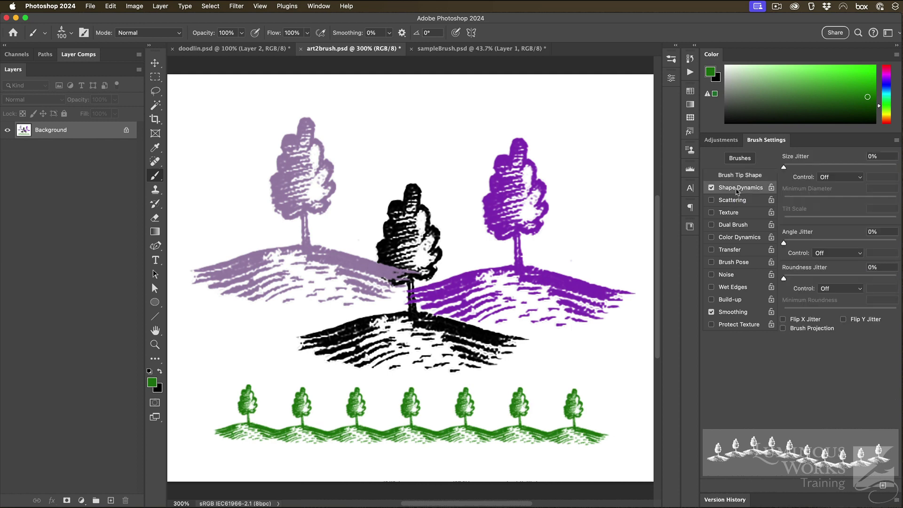
pyautogui.moveTo(784, 167); pyautogui.dragTo(856, 168)
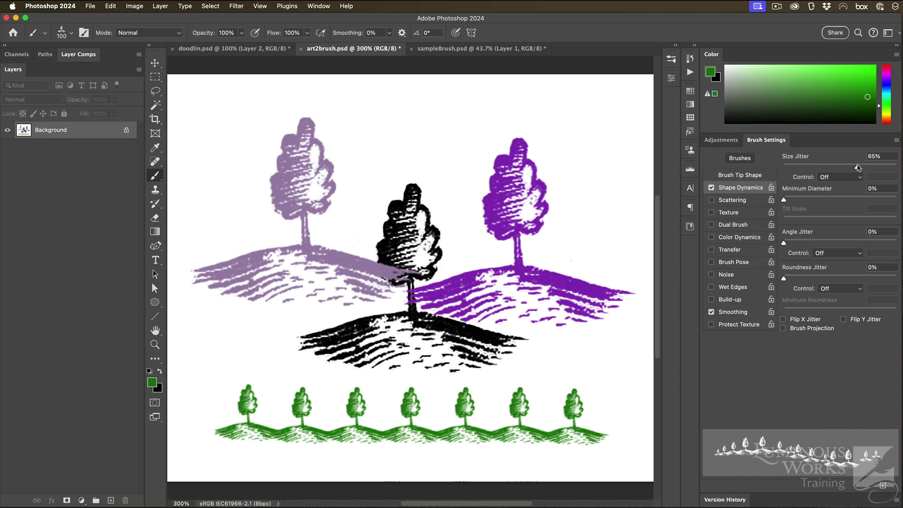
pyautogui.moveTo(783, 243); pyautogui.dragTo(785, 244)
pyautogui.click(805, 320)
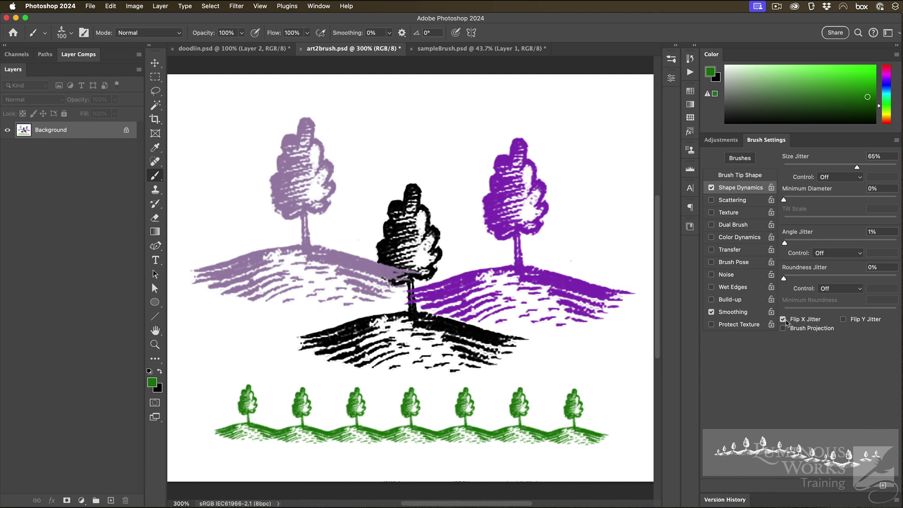
pyautogui.click(783, 320)
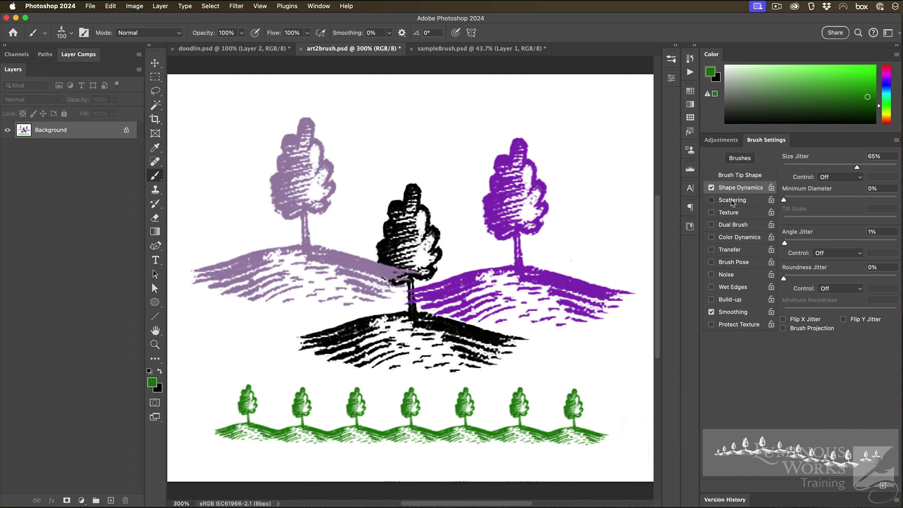
# - Enable Scattering for the tree brush with 538% scatter and a count of 2
pyautogui.click(732, 201)
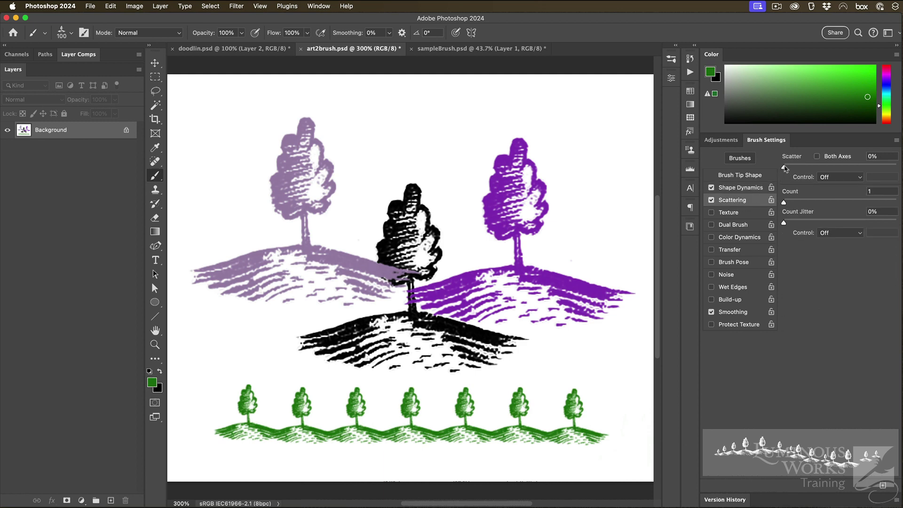
pyautogui.moveTo(785, 168)
pyautogui.mouseDown()
pyautogui.moveTo(868, 172)
pyautogui.moveTo(816, 172)
pyautogui.moveTo(837, 171)
pyautogui.mouseUp()
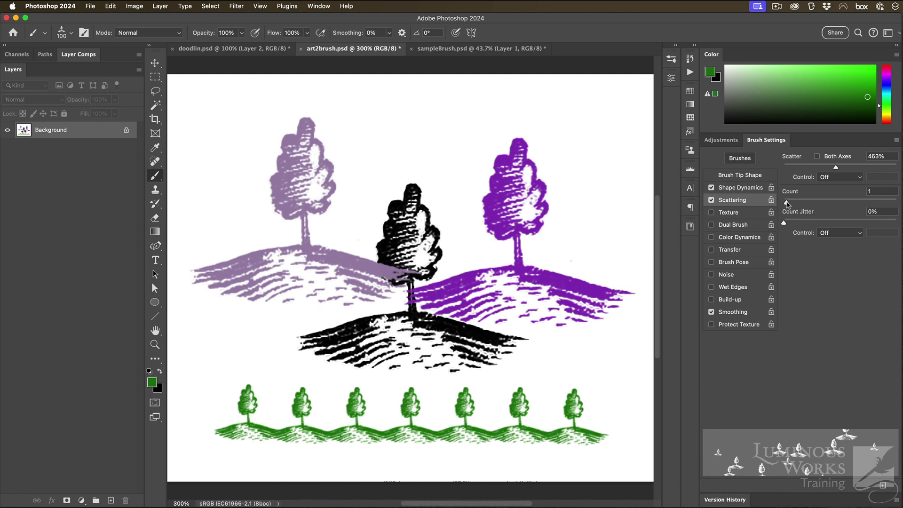
pyautogui.moveTo(787, 203); pyautogui.dragTo(790, 204)
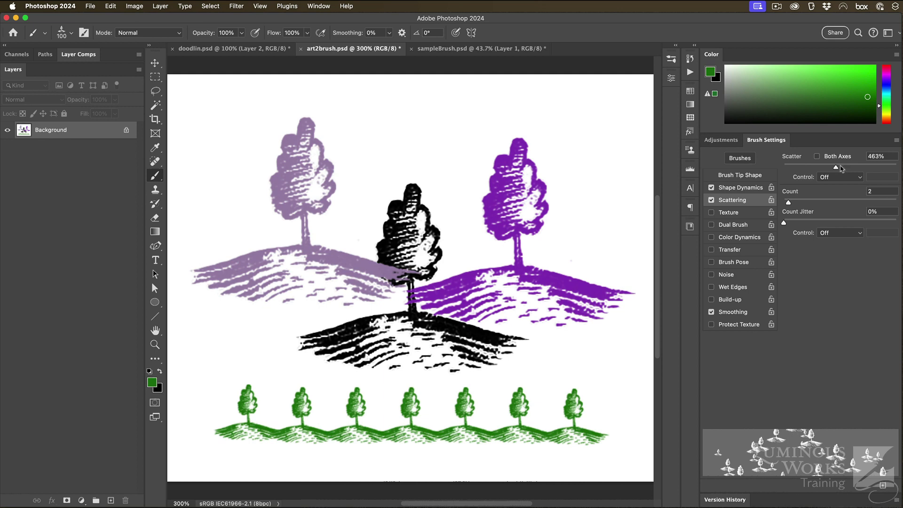
pyautogui.moveTo(839, 169); pyautogui.dragTo(846, 168)
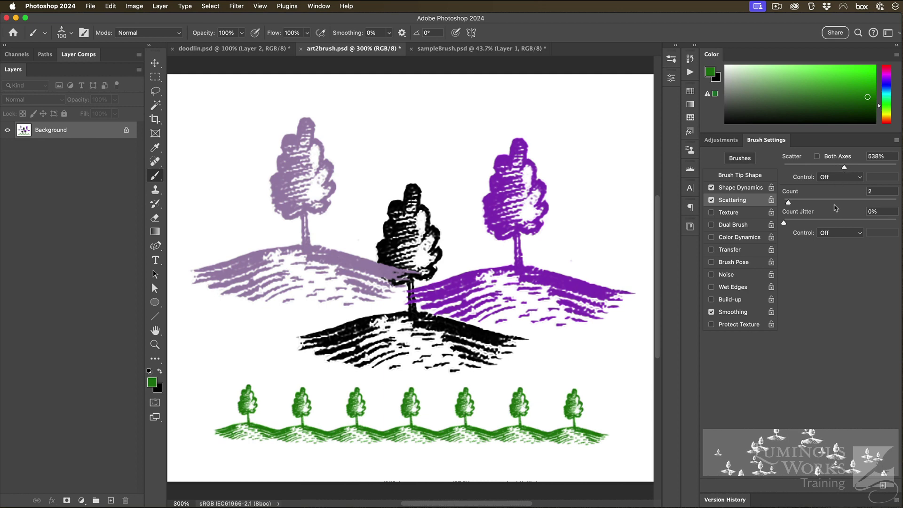
# - Enable Color Dynamics with 25% hue jitter and paint a diagonal stroke of scattered trees from above the green row
pyautogui.click(740, 238)
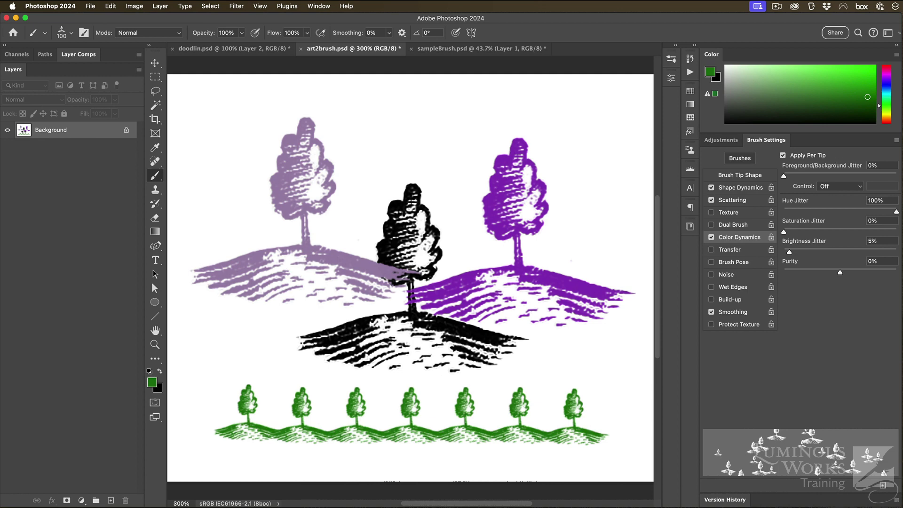
pyautogui.moveTo(897, 213); pyautogui.dragTo(809, 212)
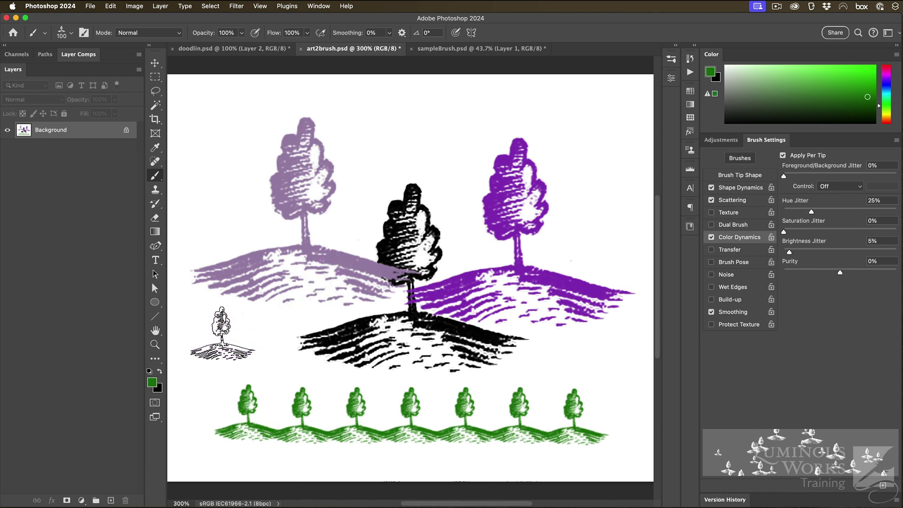
pyautogui.moveTo(225, 334)
pyautogui.mouseDown()
pyautogui.moveTo(527, 336)
pyautogui.moveTo(590, 319)
pyautogui.moveTo(596, 232)
pyautogui.moveTo(540, 172)
pyautogui.moveTo(383, 207)
pyautogui.mouseUp()
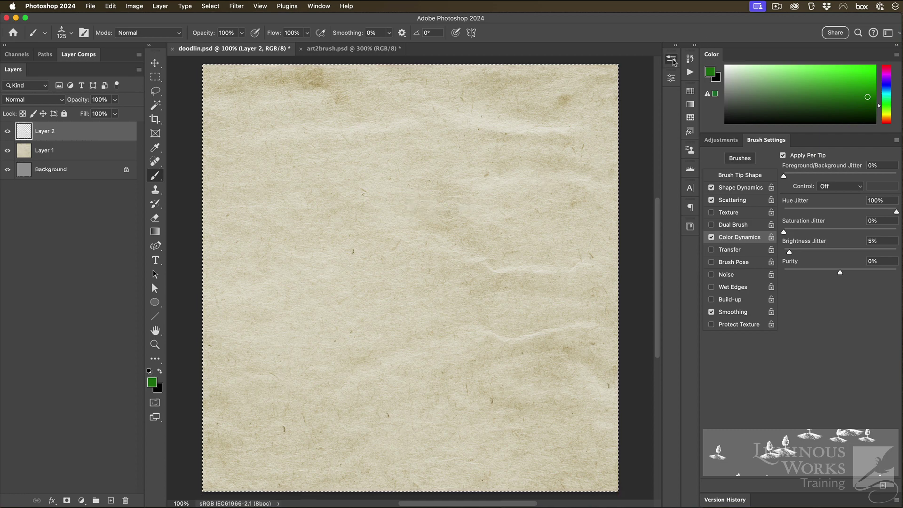
# - In doodlin.psd, expand the OldeMapGraphics brush group and narrow the brush list to uncover more of the parchment canvas
pyautogui.click(690, 57)
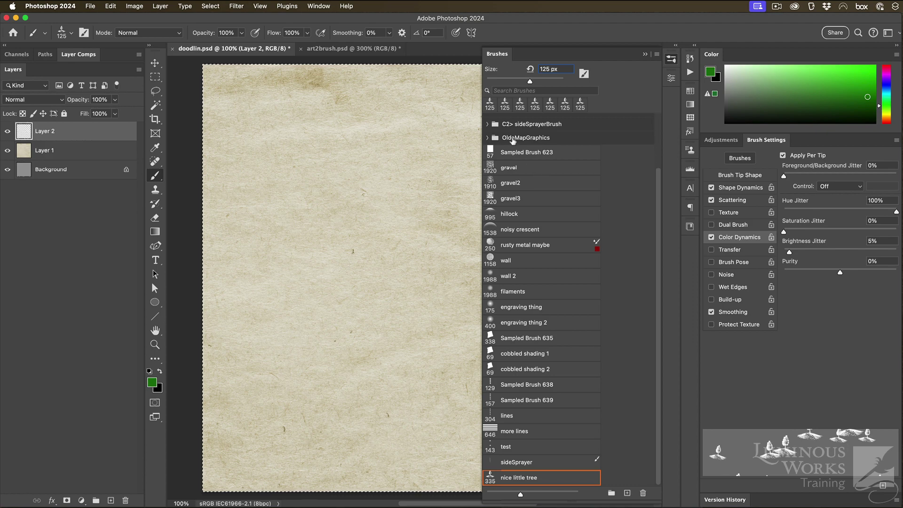
pyautogui.click(487, 137)
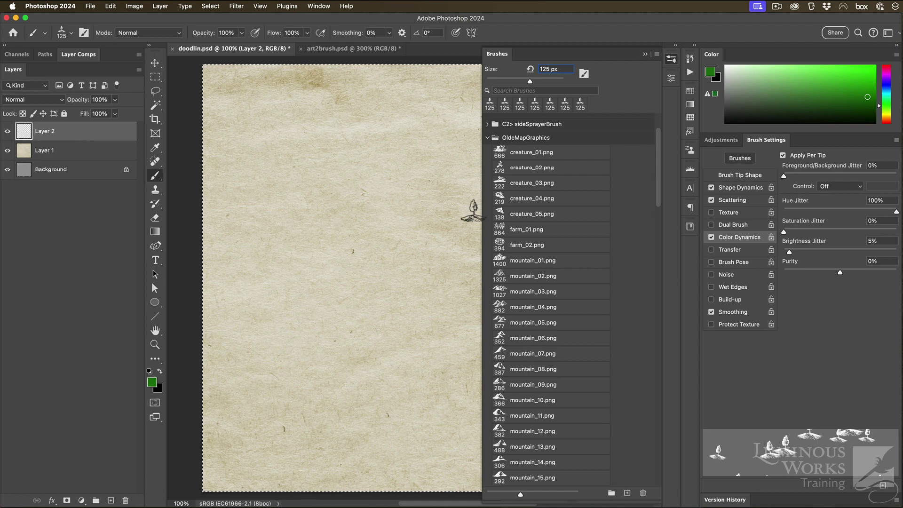
pyautogui.moveTo(482, 211); pyautogui.dragTo(543, 212)
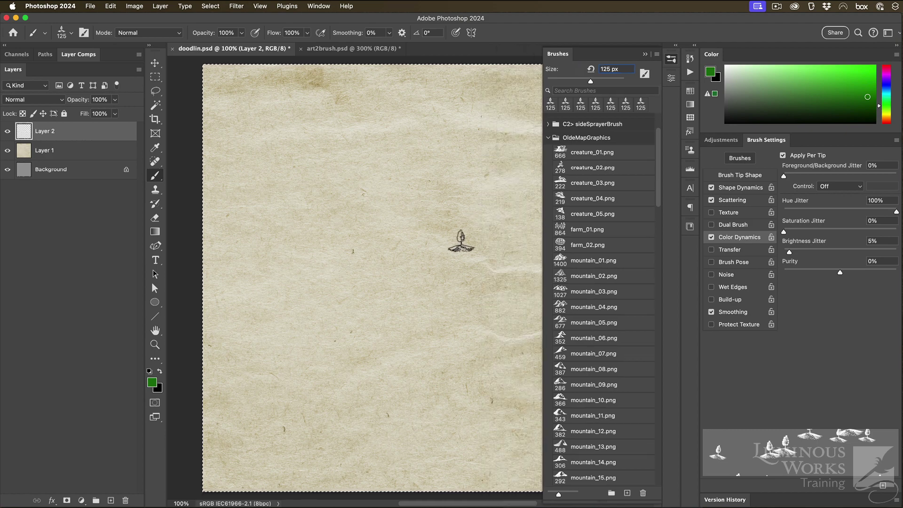
pyautogui.hscroll(5, 404, 233)
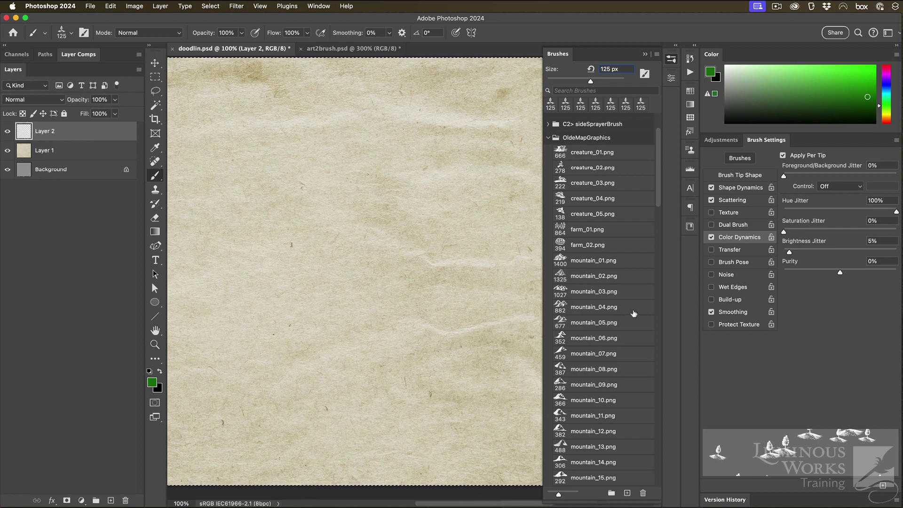
# - Stamp mountain_01.png in green across the upper canvas and a settlement_06.png castle at the mountains' lower-right foot
pyautogui.click(594, 264)
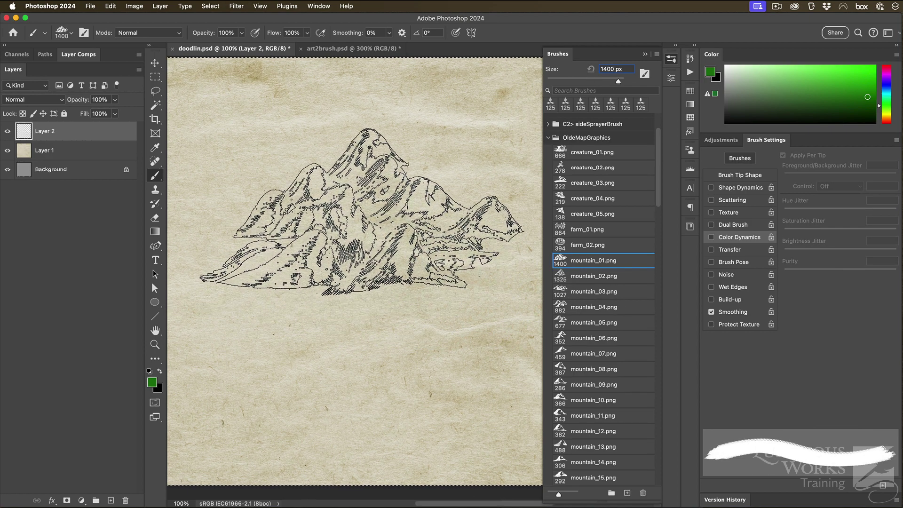
pyautogui.click(369, 236)
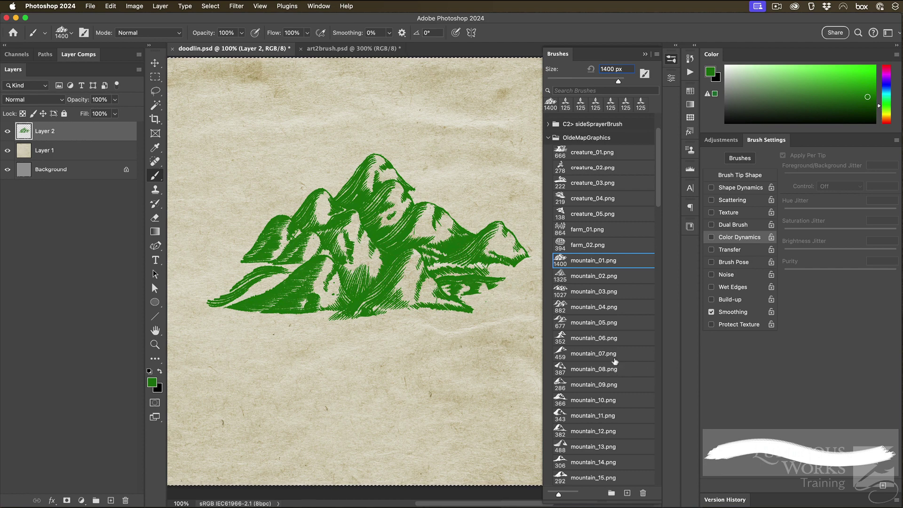
pyautogui.scroll(-10, 615, 361)
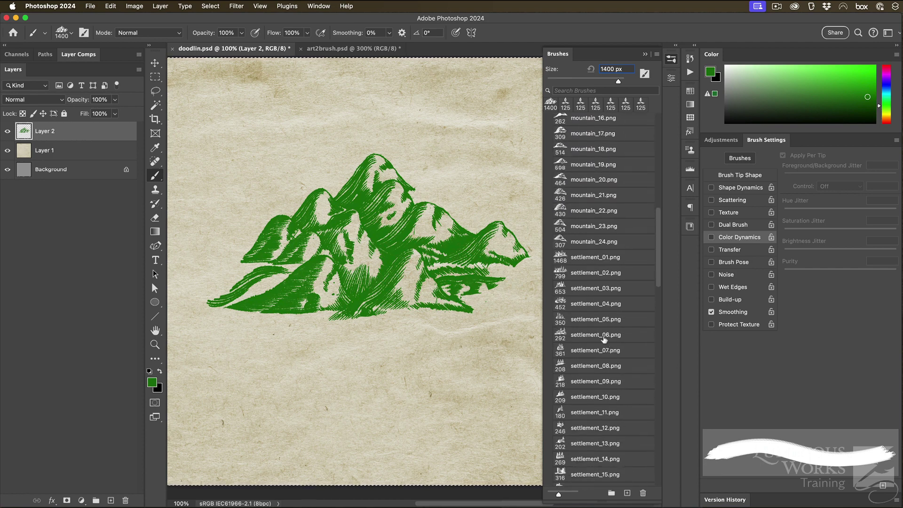
pyautogui.click(605, 335)
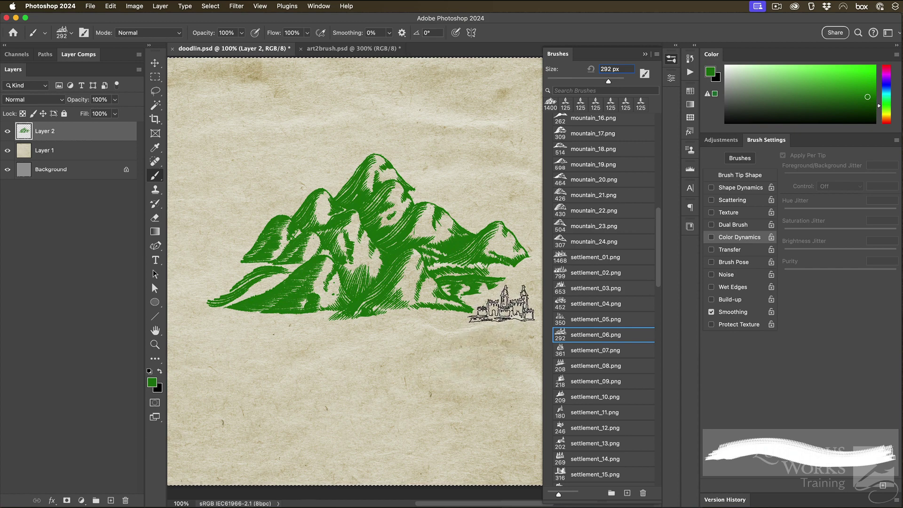
pyautogui.click(500, 305)
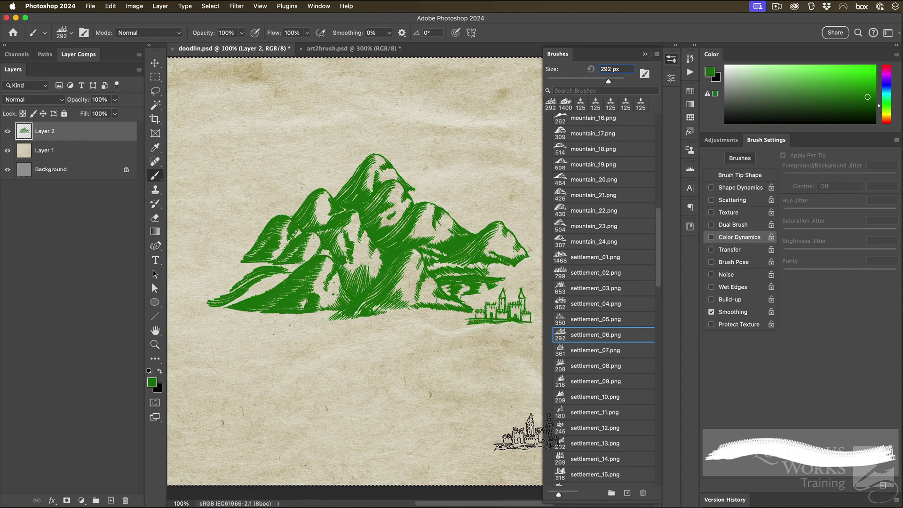
# - Stamp a settlement_09.png castle beside the mountains' left foot and creature_05.png on the empty parchment below them
pyautogui.click(595, 381)
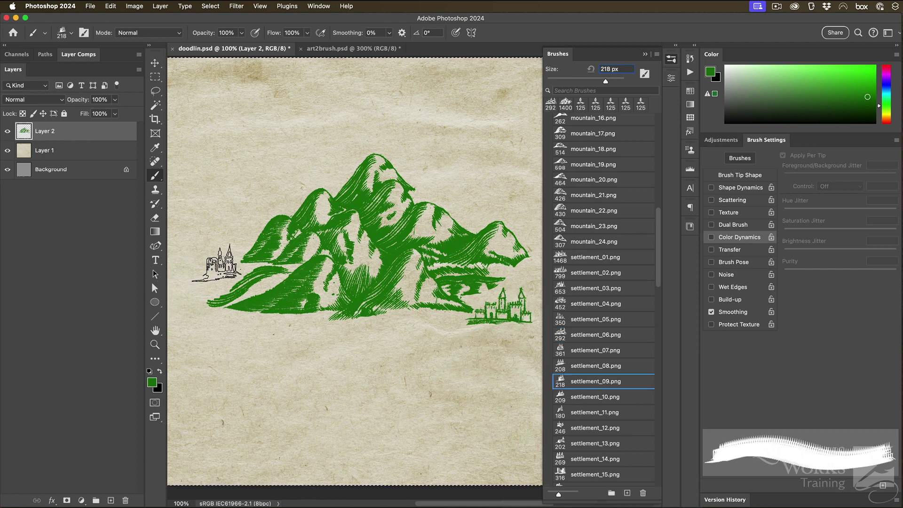
pyautogui.click(217, 262)
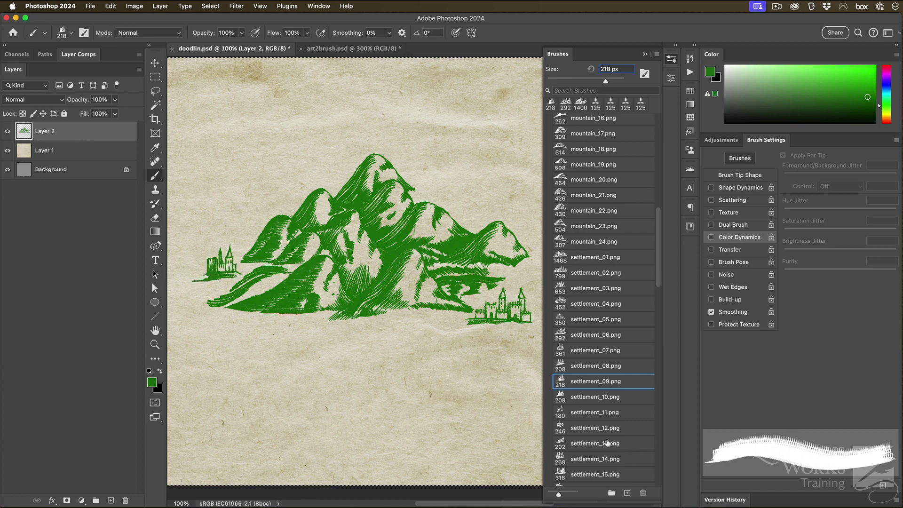
pyautogui.scroll(-5, 607, 443)
pyautogui.scroll(-5, 607, 443)
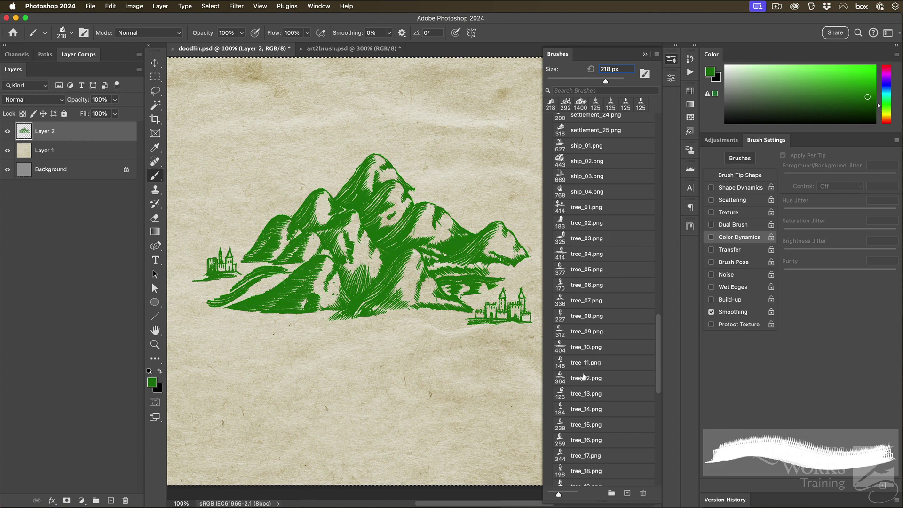
pyautogui.scroll(15, 584, 377)
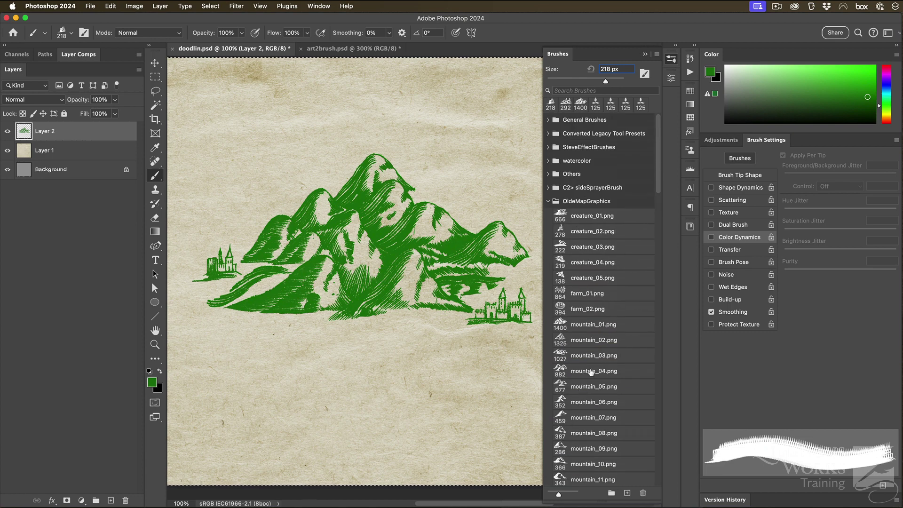
pyautogui.click(588, 278)
pyautogui.click(255, 346)
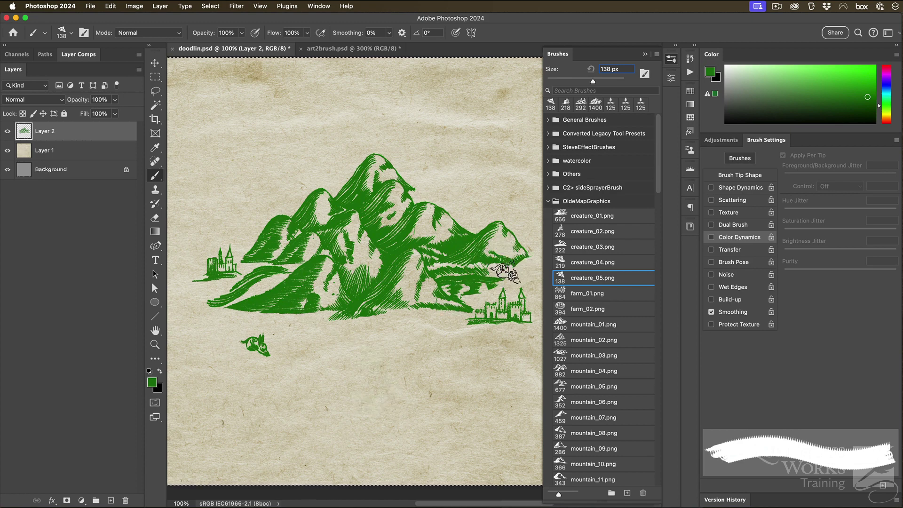
# - Erase the castle at the mountains' right foot and fade the mountains' lower edge, using the 400 px engraving thing 2 eraser brush
pyautogui.press('e')
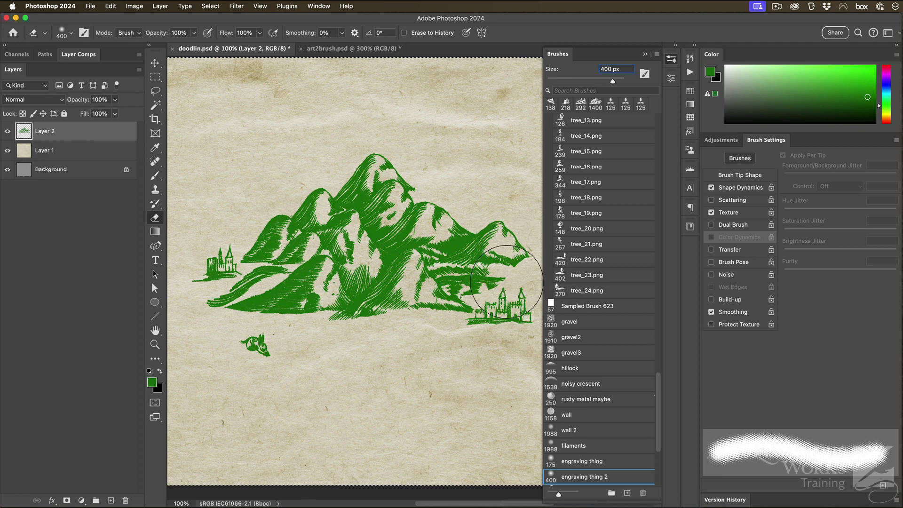
pyautogui.moveTo(506, 287)
pyautogui.mouseDown()
pyautogui.moveTo(500, 327)
pyautogui.moveTo(499, 289)
pyautogui.moveTo(514, 330)
pyautogui.mouseUp()
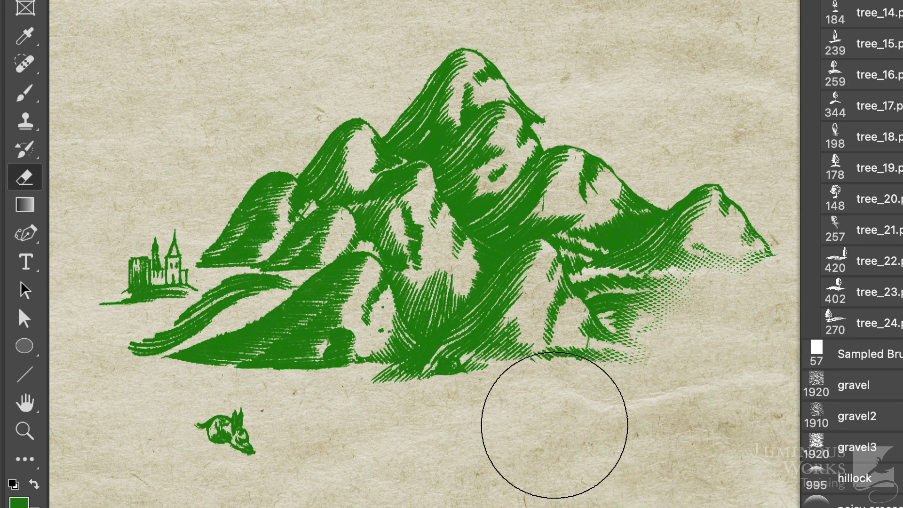
pyautogui.moveTo(555, 424); pyautogui.dragTo(448, 433)
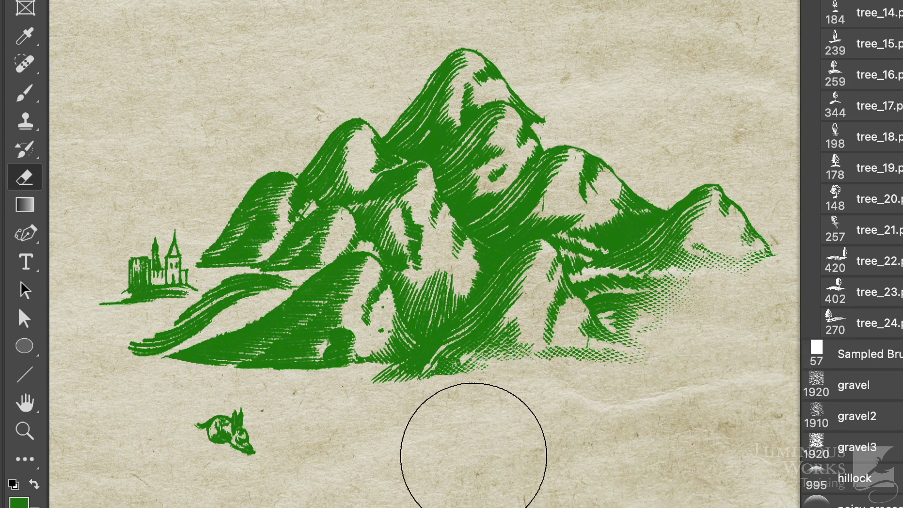
pyautogui.moveTo(413, 411)
pyautogui.mouseDown()
pyautogui.moveTo(428, 403)
pyautogui.moveTo(417, 405)
pyautogui.mouseUp()
pyautogui.moveTo(136, 377)
pyautogui.mouseDown()
pyautogui.moveTo(147, 362)
pyautogui.moveTo(339, 395)
pyautogui.mouseUp()
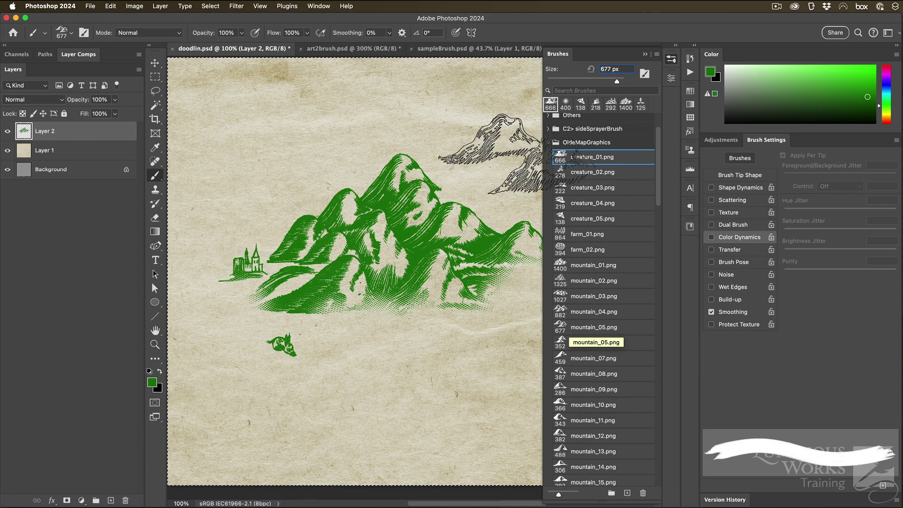
# - Switch to sampleBrush.psd and temporarily hide the brush list to view the whole illustrated map
pyautogui.click(458, 49)
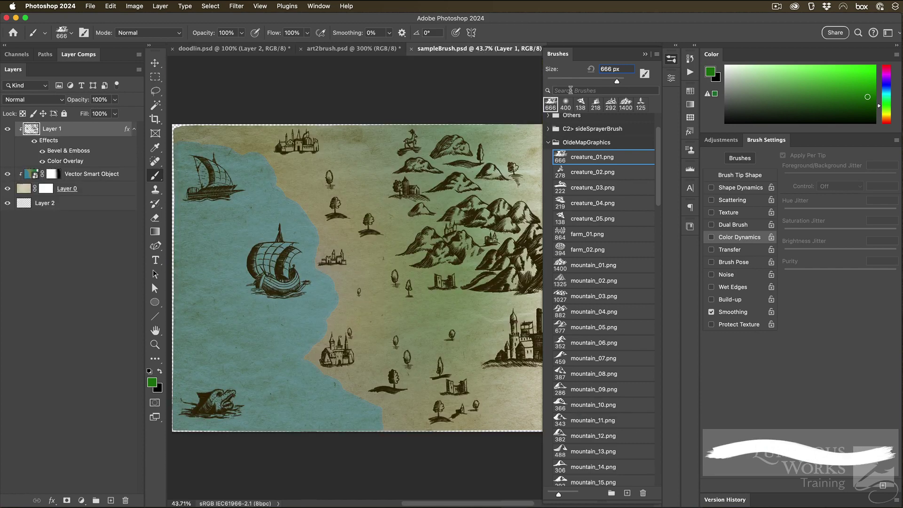
pyautogui.click(673, 59)
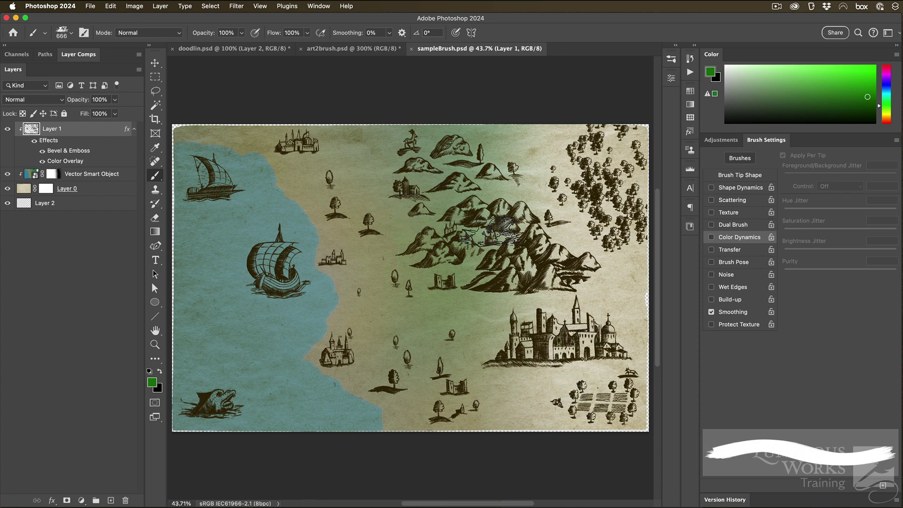
pyautogui.click(671, 59)
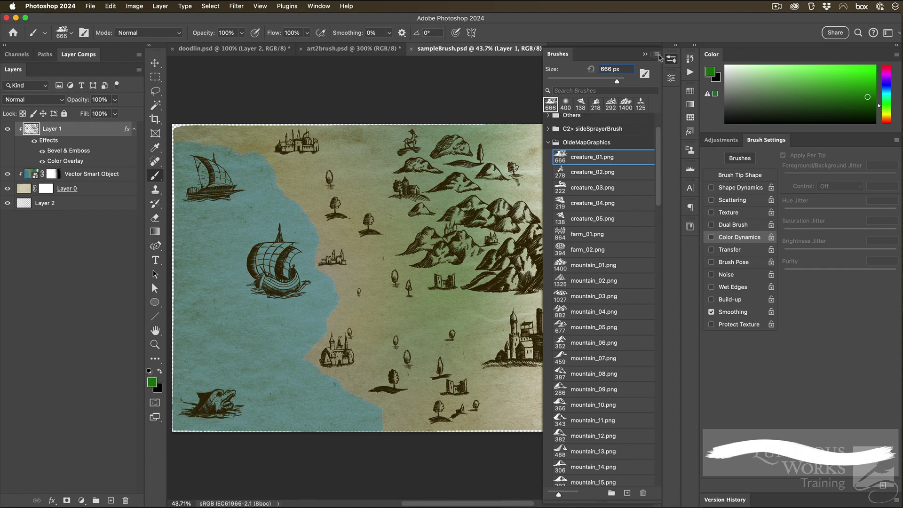
# - Show Brush Stroke previews in the brush list and stamp creature_01.png at 666 px in the sea above the existing sea creature
pyautogui.click(658, 55)
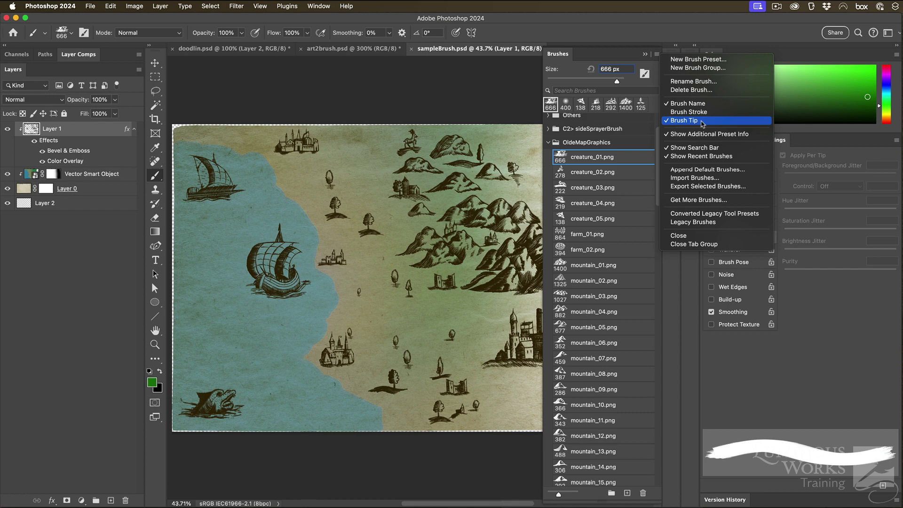
pyautogui.click(687, 115)
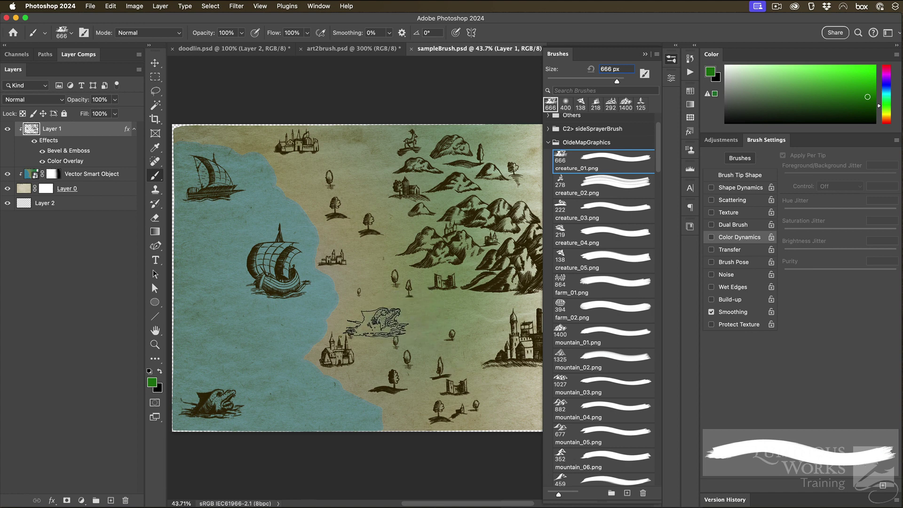
pyautogui.click(230, 340)
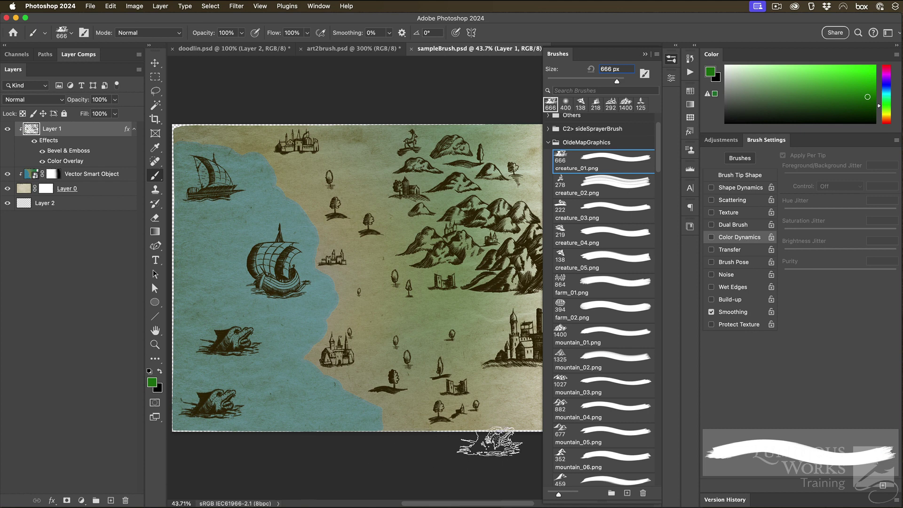
pyautogui.scroll(1, 579, 153)
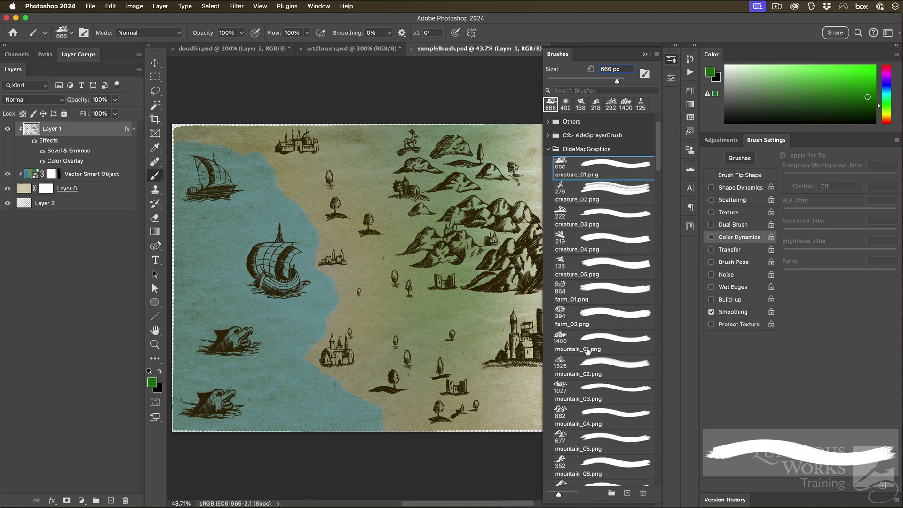
# - Switch to Safari, open the luminousworks.com Resources page and examine the Antique Map Graphics Photoshop Brush Set listing and its example image
pyautogui.press('super+Tab')
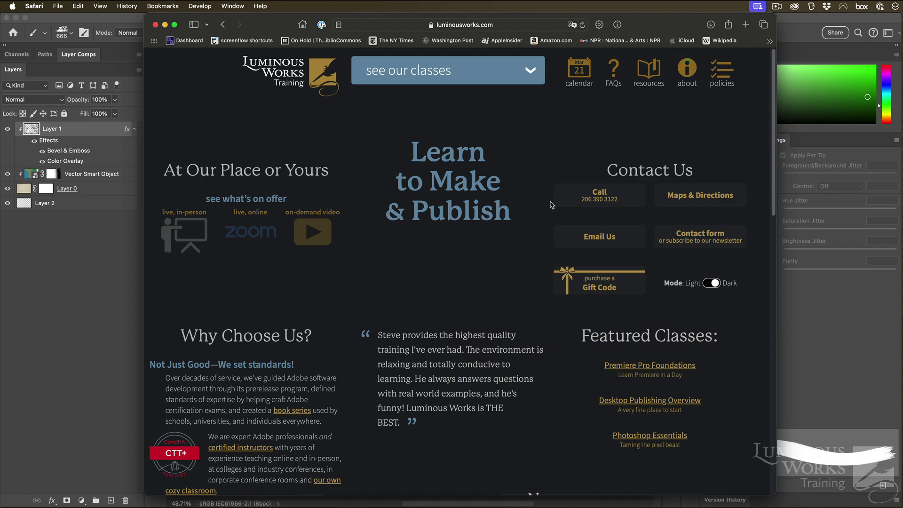
pyautogui.click(646, 79)
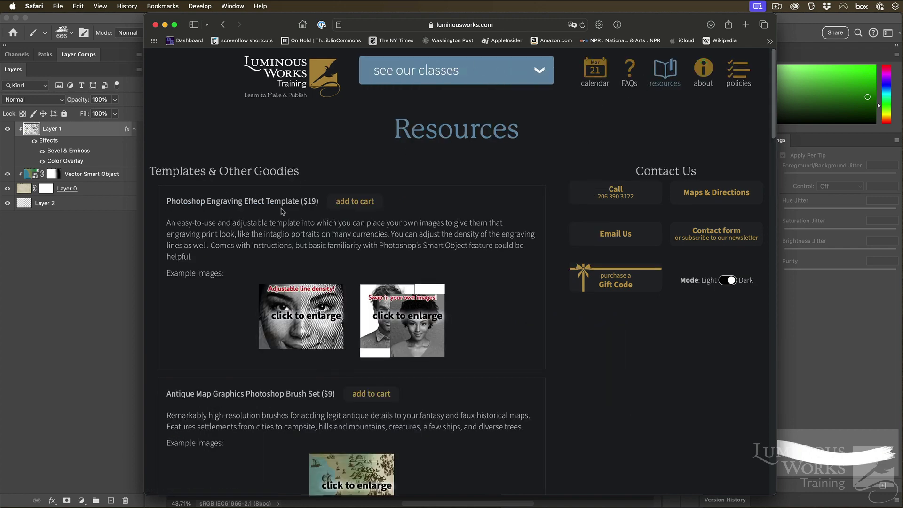
pyautogui.scroll(-6, 539, 373)
pyautogui.scroll(2, 538, 374)
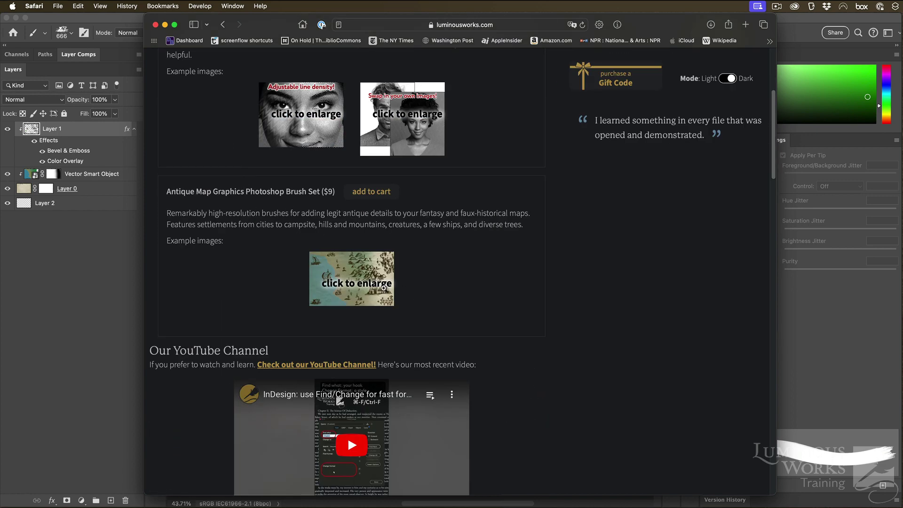
pyautogui.click(384, 287)
pyautogui.click(385, 287)
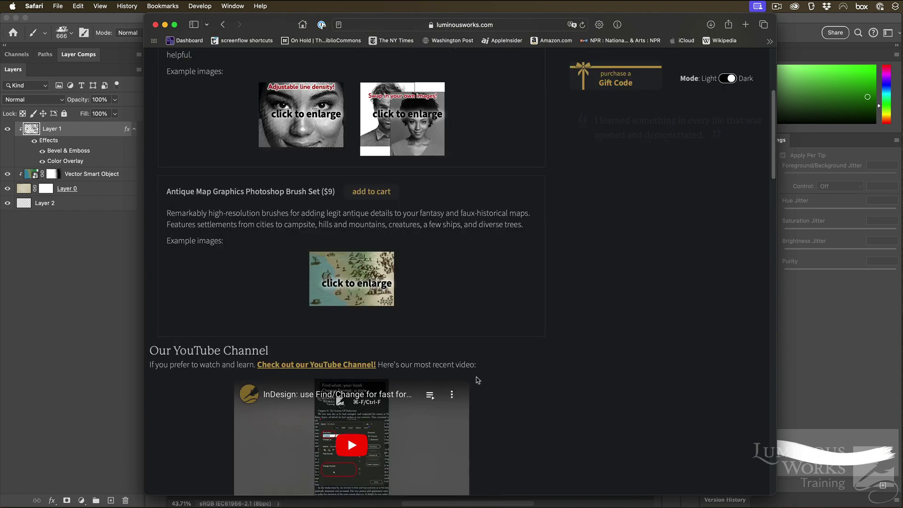
# - Look through the rest of the Resources page, from the YouTube channel and newsletter articles to the Even More Resources links
pyautogui.scroll(-5, 477, 381)
pyautogui.scroll(-1, 477, 381)
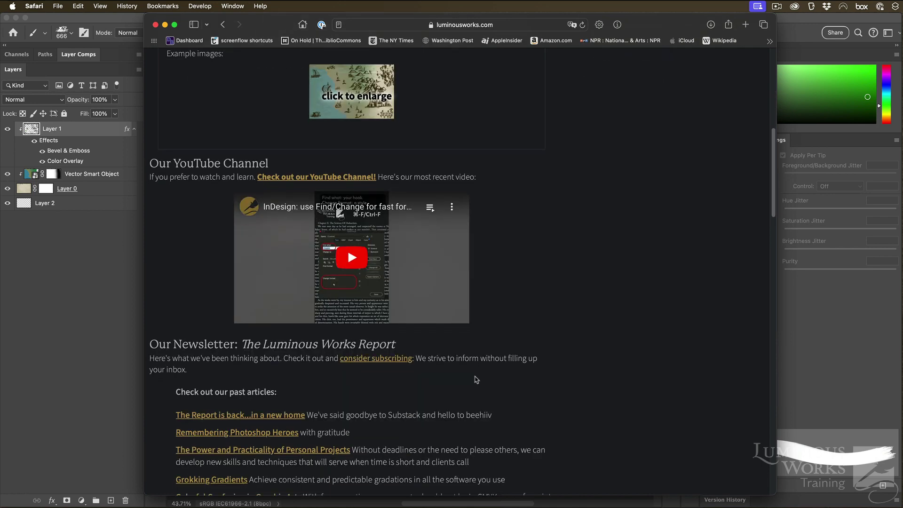
pyautogui.scroll(-15, 477, 379)
pyautogui.scroll(-10, 476, 378)
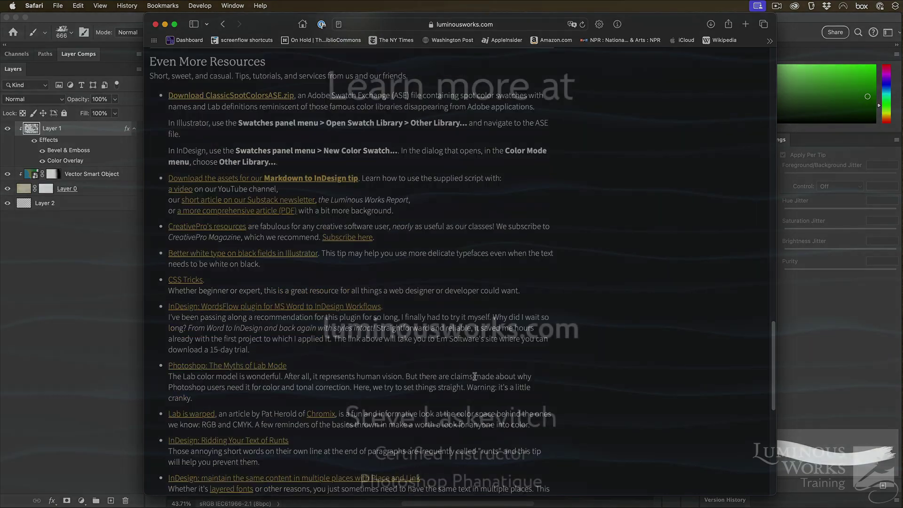
pyautogui.scroll(13, 476, 380)
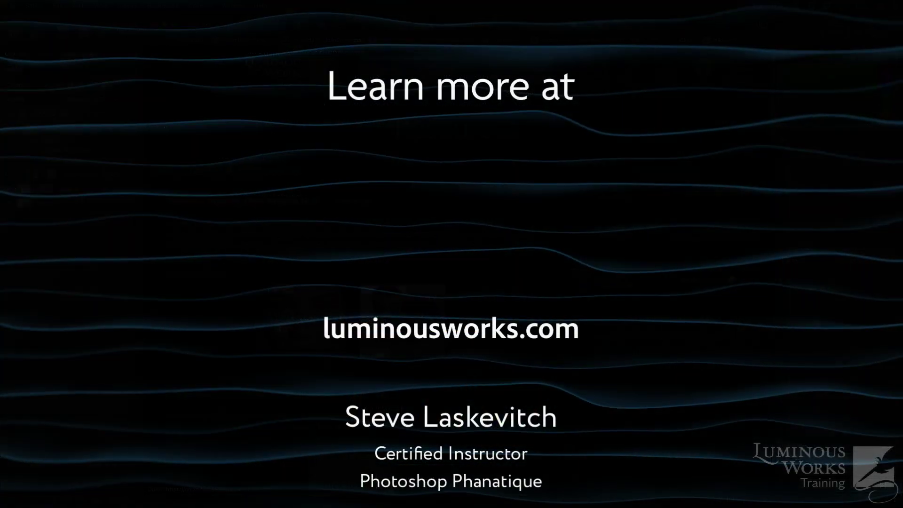